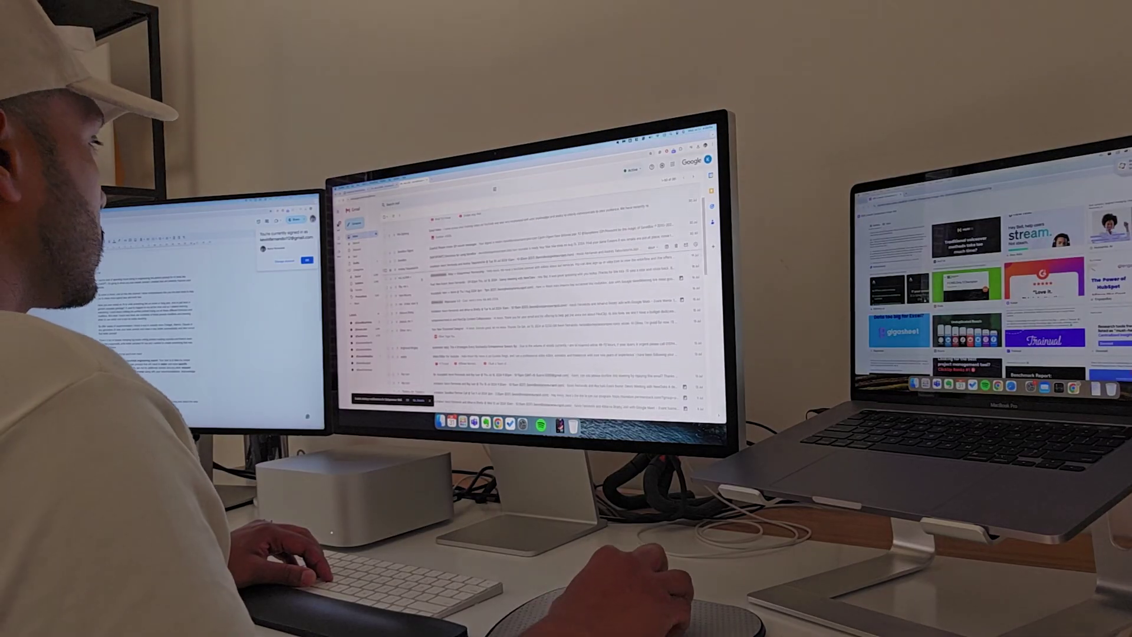
Open the 'High value product cooperation' email in the Gmail inbox
key(Return)
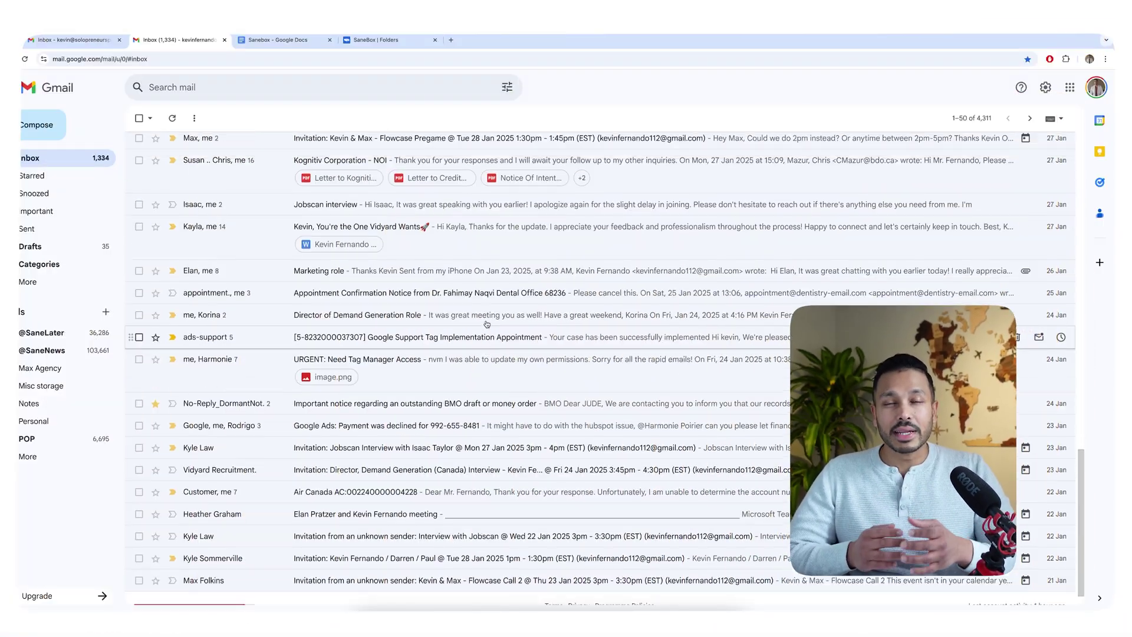
Scroll down through the cluttered inbox of 1,334 unread emails
scroll(498, 324, down, 5)
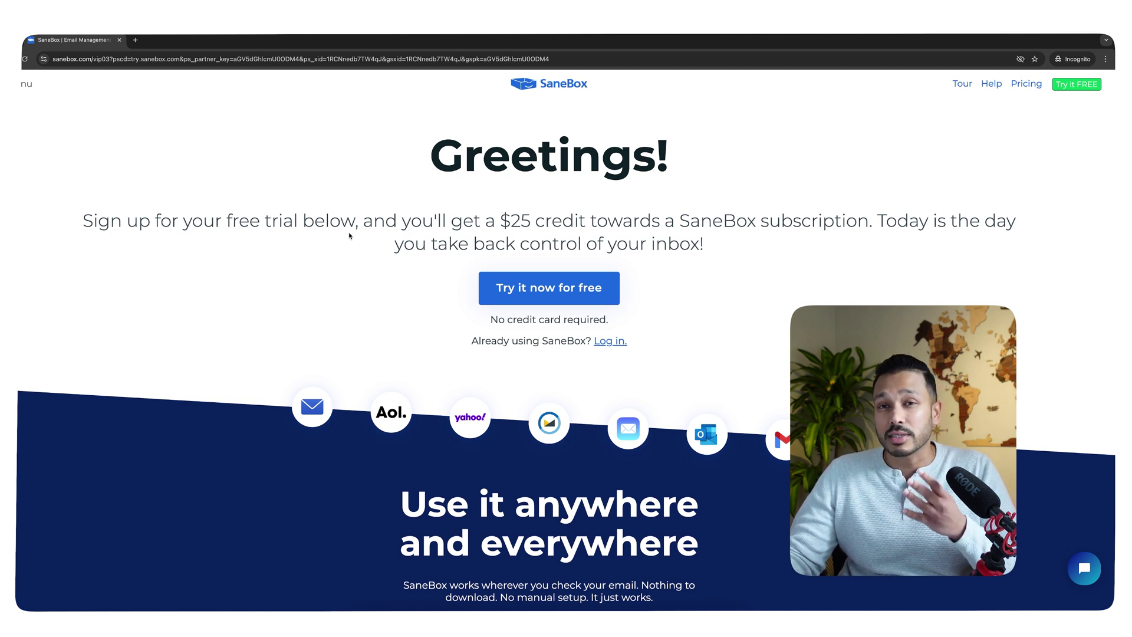
Start the SaneBox free trial from the 'Try it now for free' button
click(538, 287)
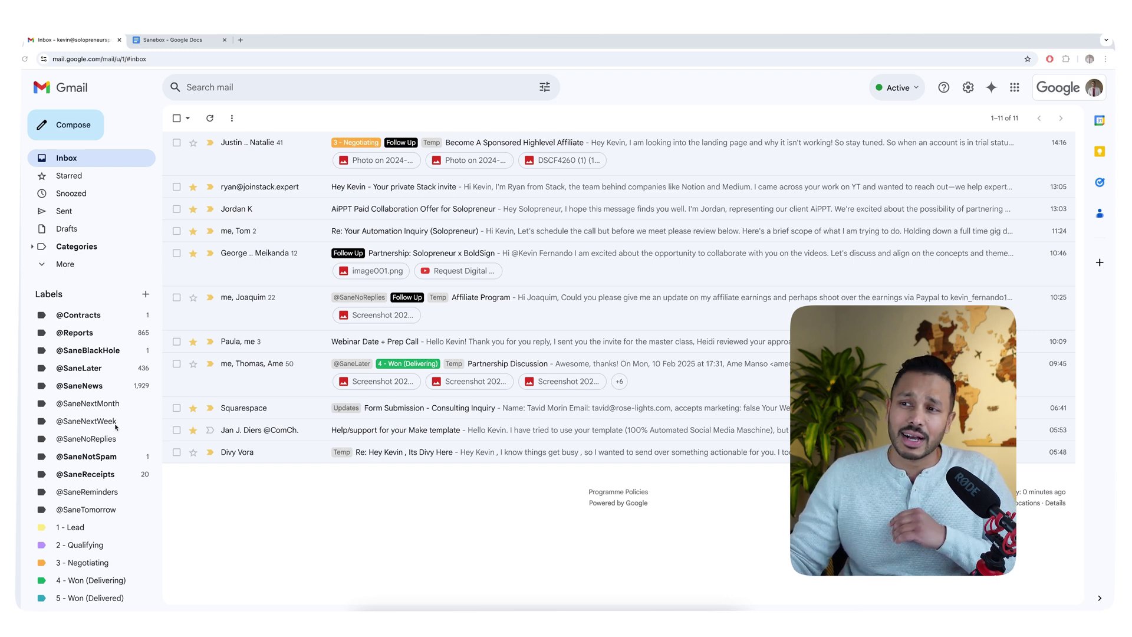
click(76, 387)
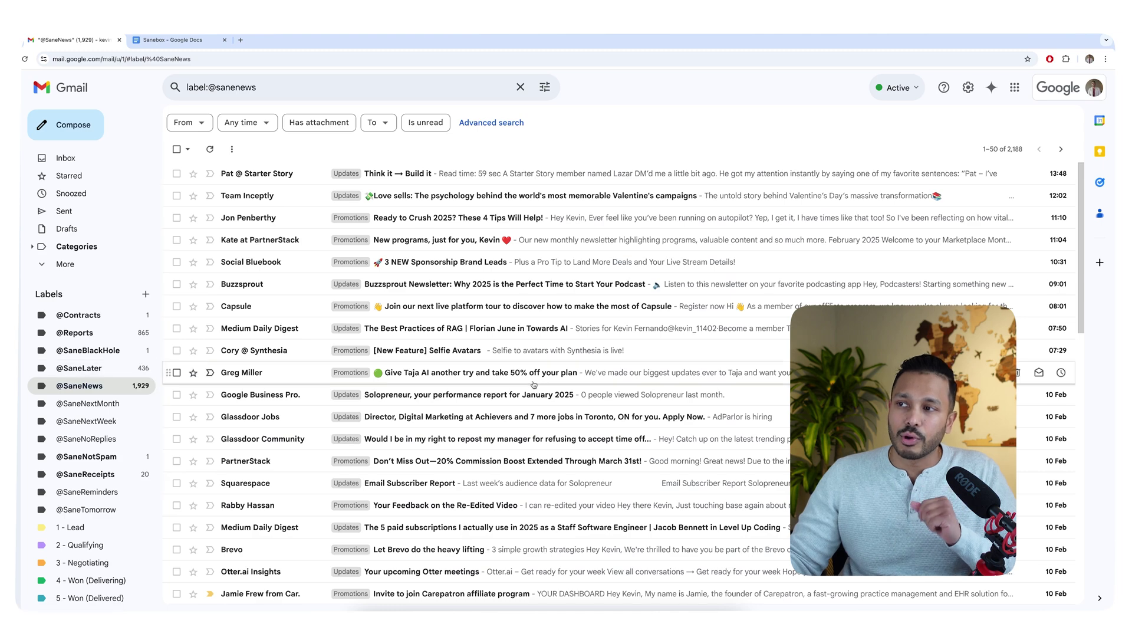
scroll(517, 367, down, 6)
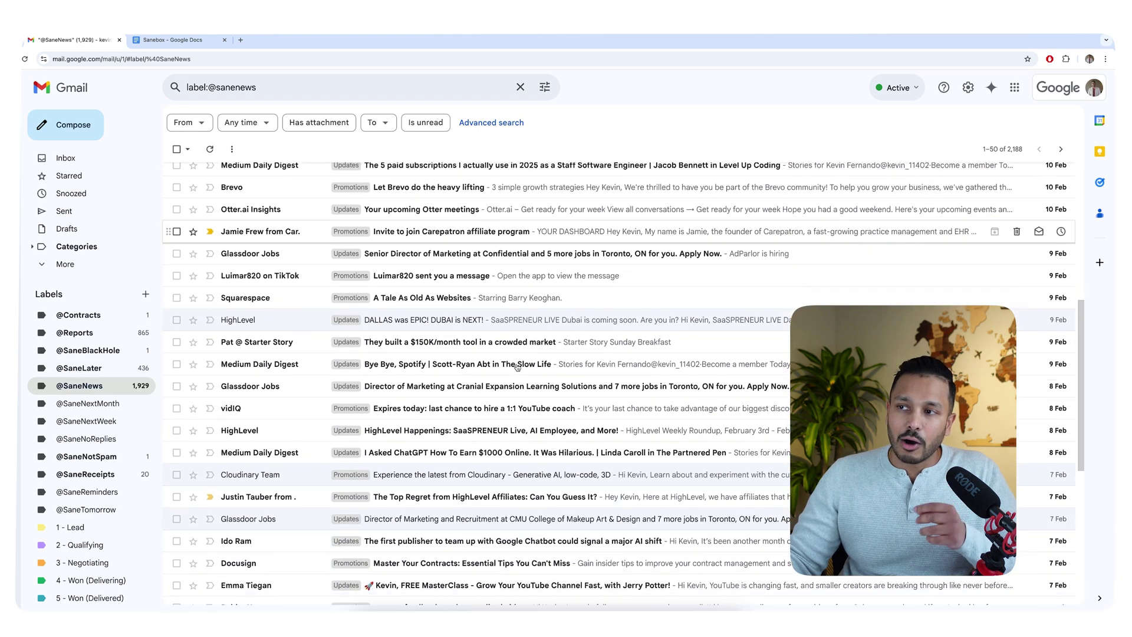
scroll(517, 366, down, 2)
scroll(517, 367, up, 8)
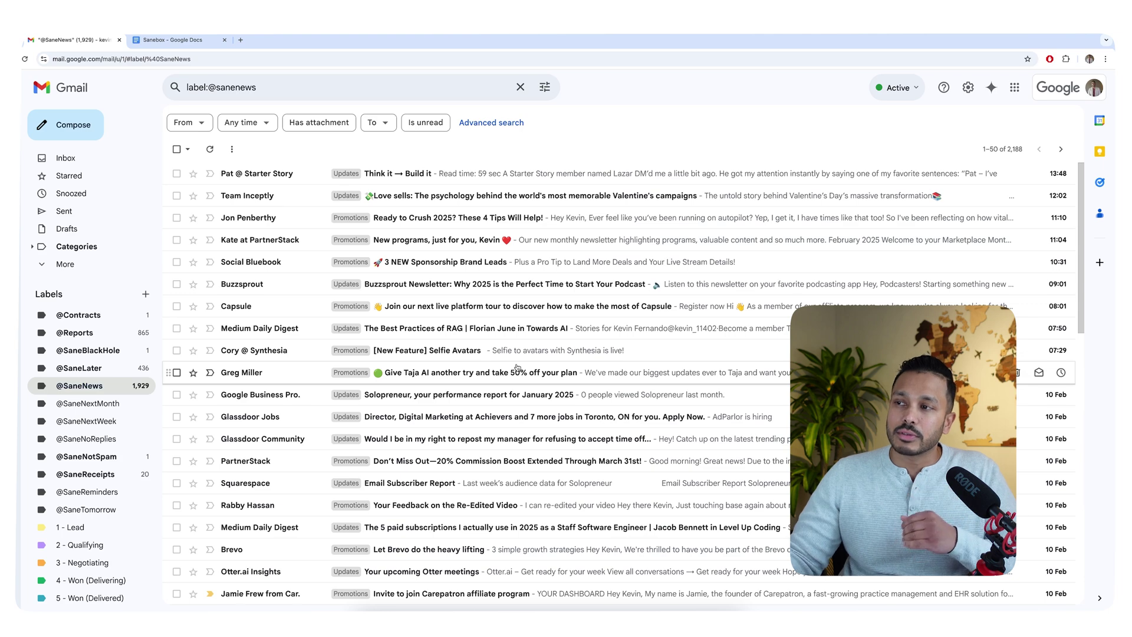
scroll(517, 366, down, 5)
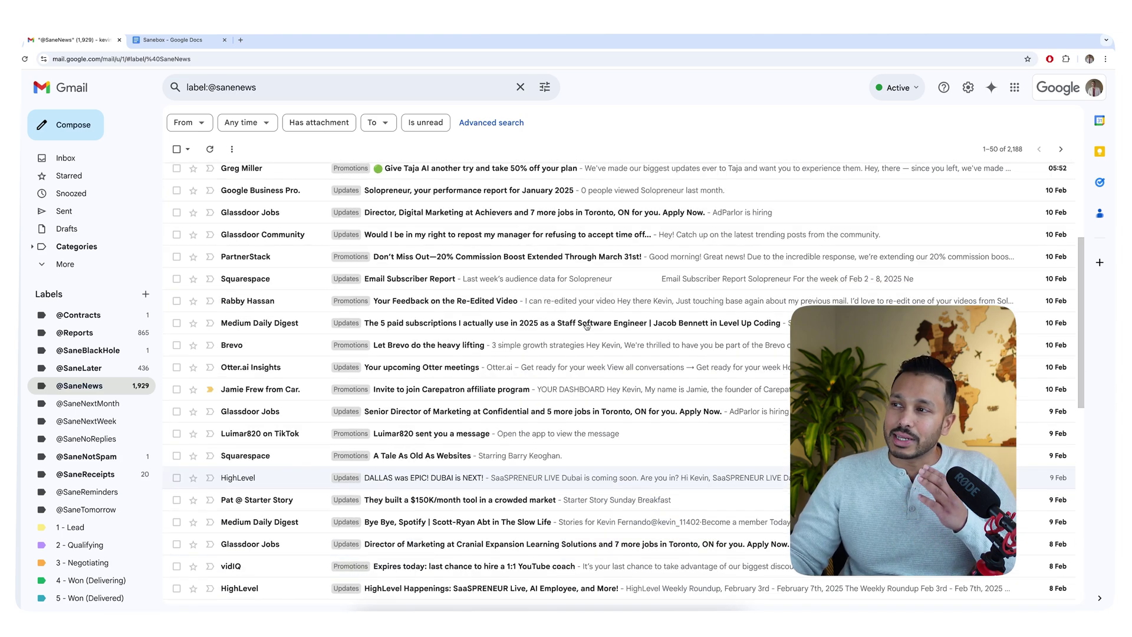
scroll(587, 326, down, 1)
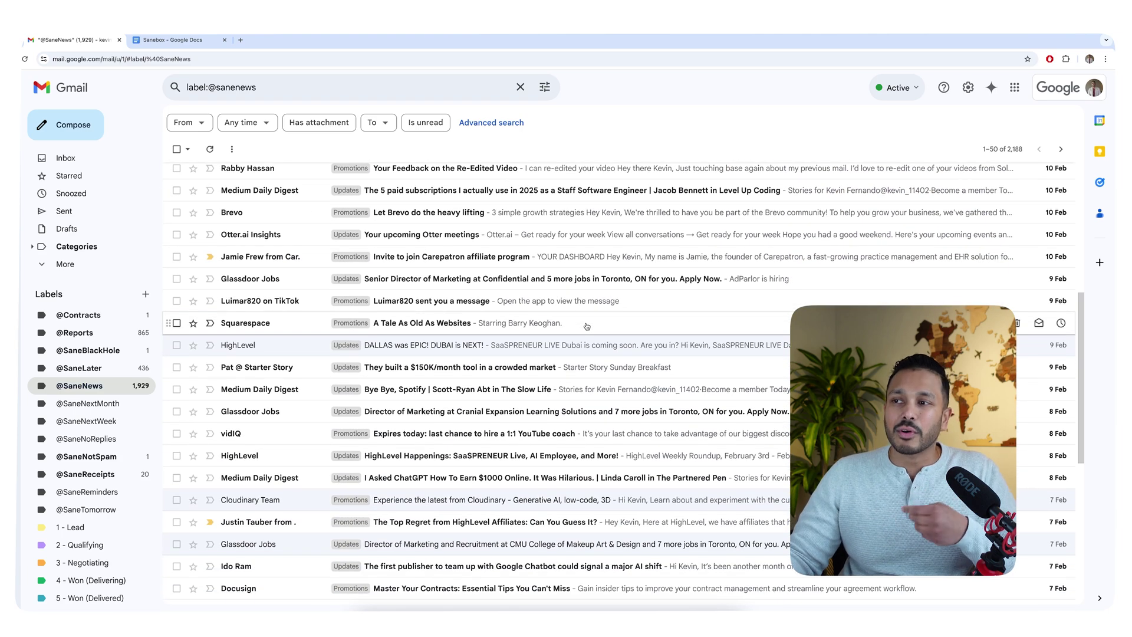
scroll(587, 326, up, 5)
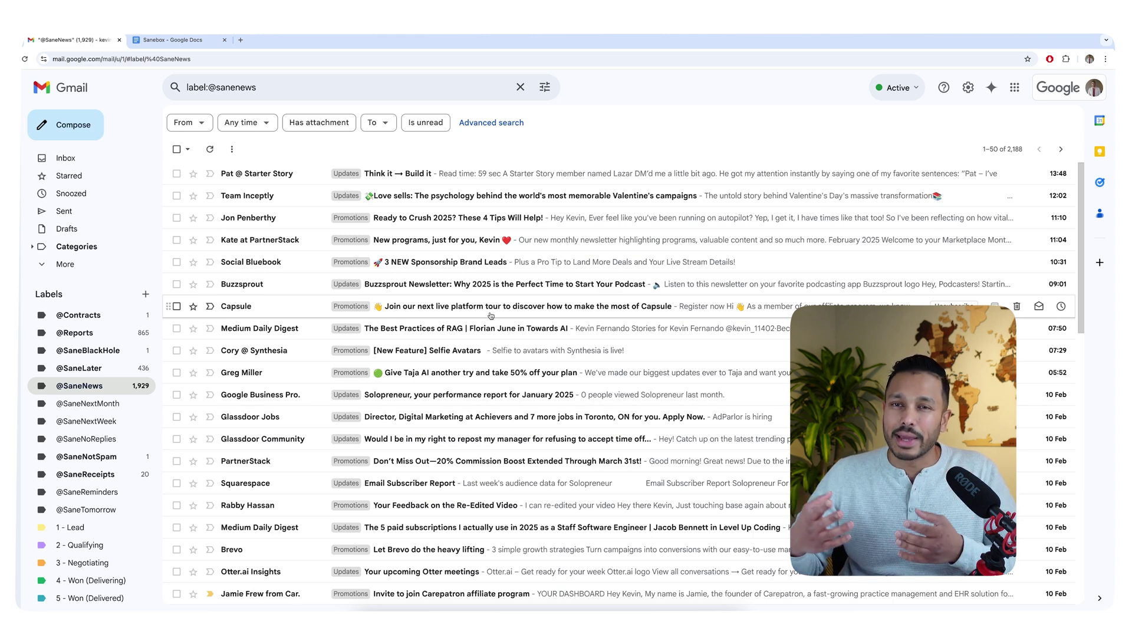
scroll(521, 552, down, 1)
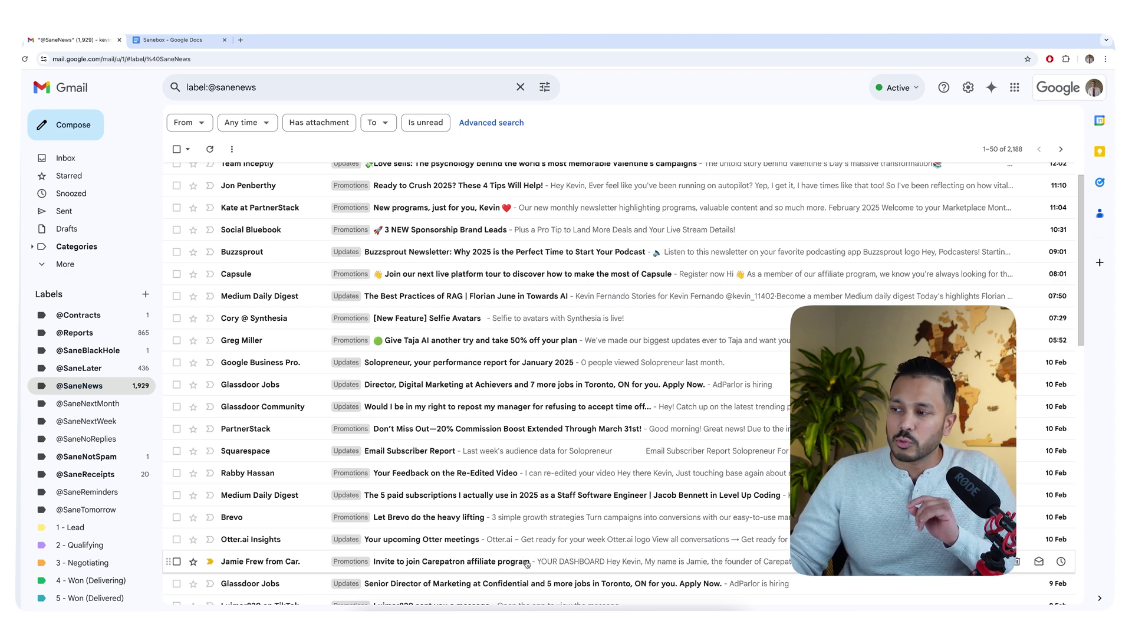
drag(526, 563, 59, 162)
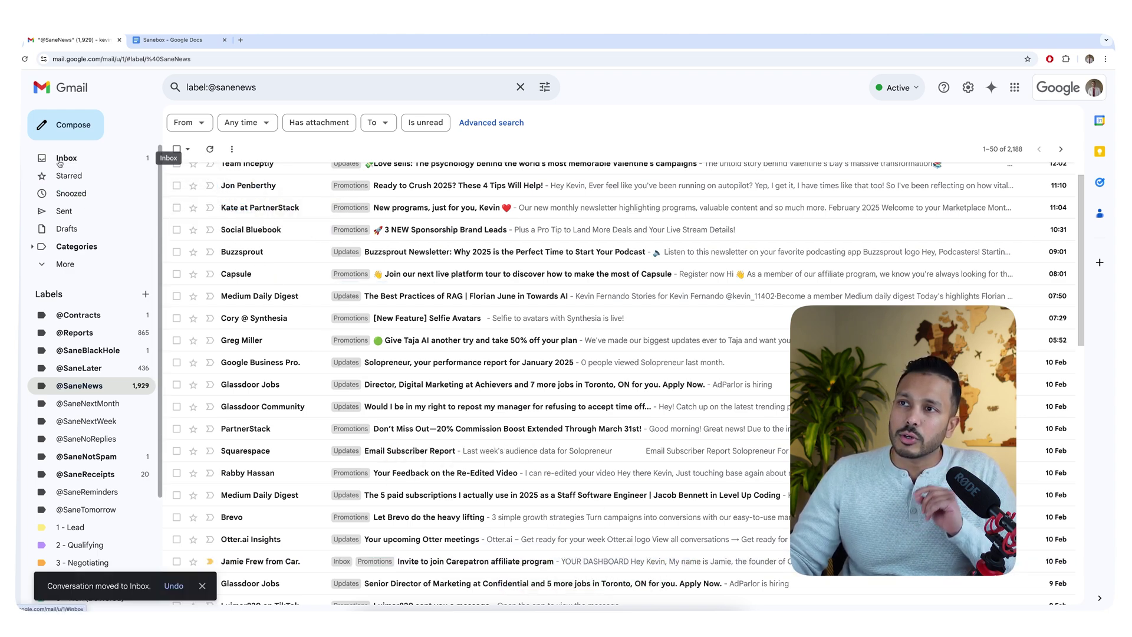
click(59, 160)
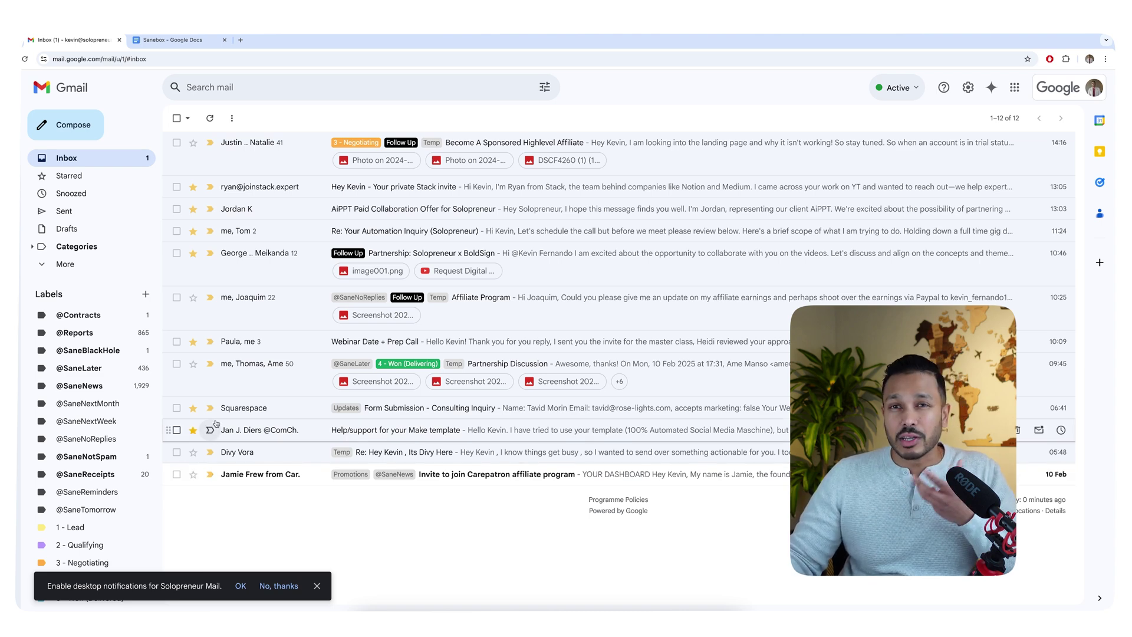
click(86, 370)
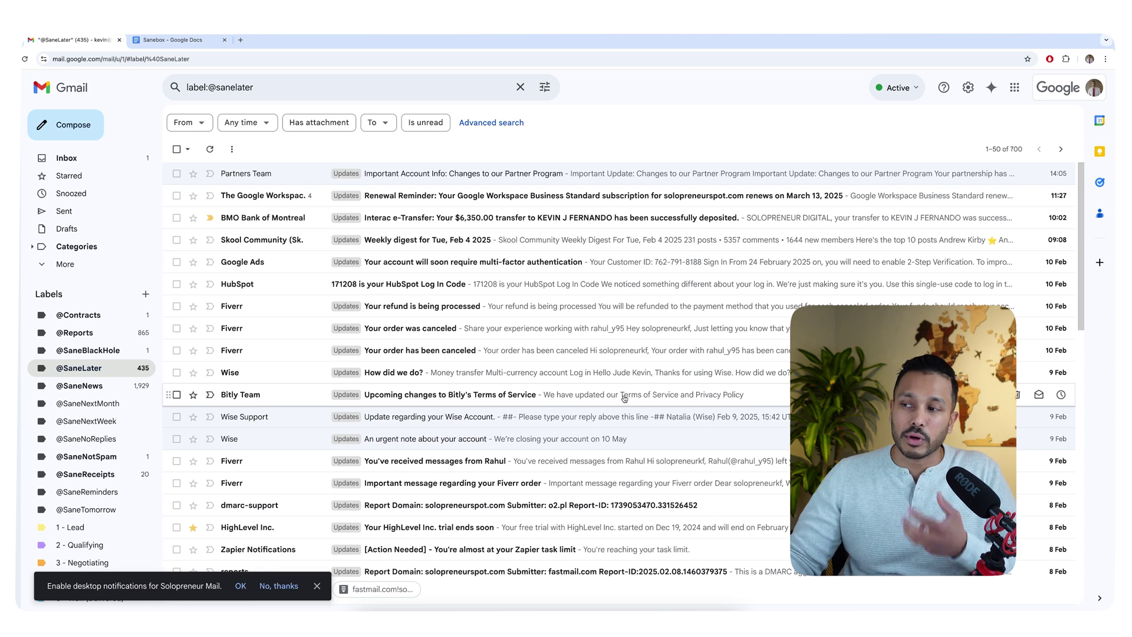
scroll(624, 398, down, 2)
scroll(636, 399, up, 2)
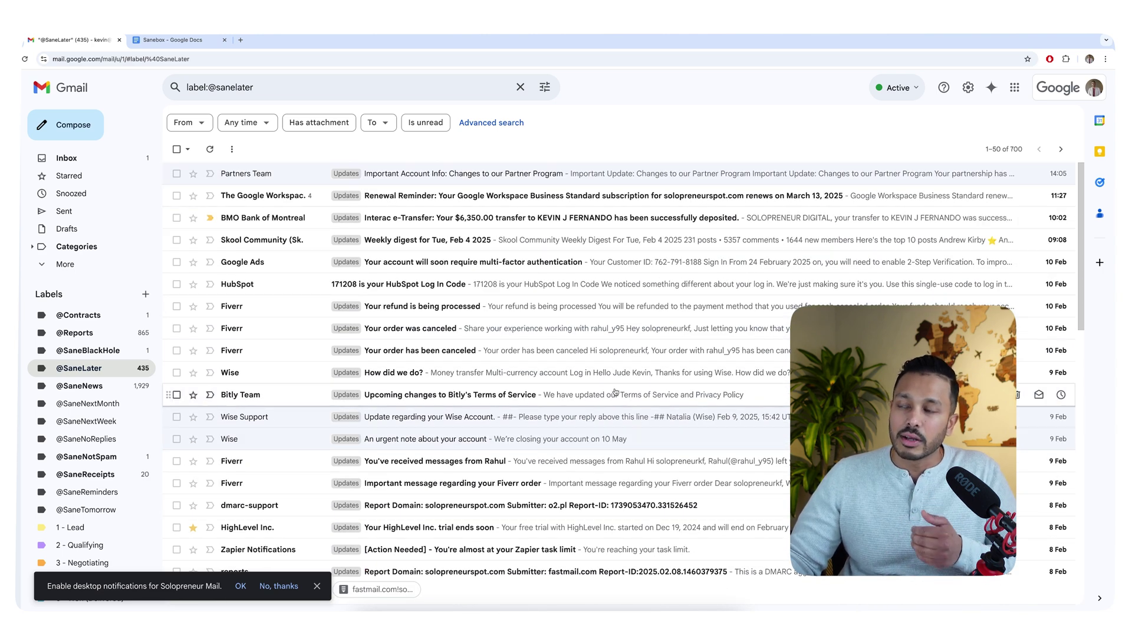
scroll(613, 297, down, 5)
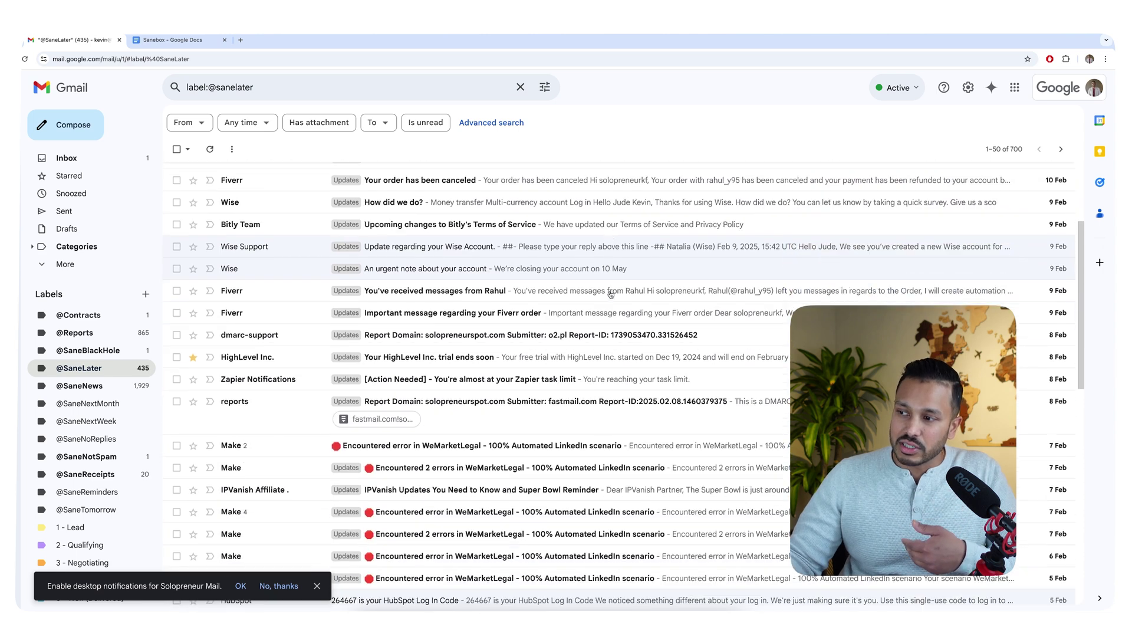
scroll(610, 294, up, 5)
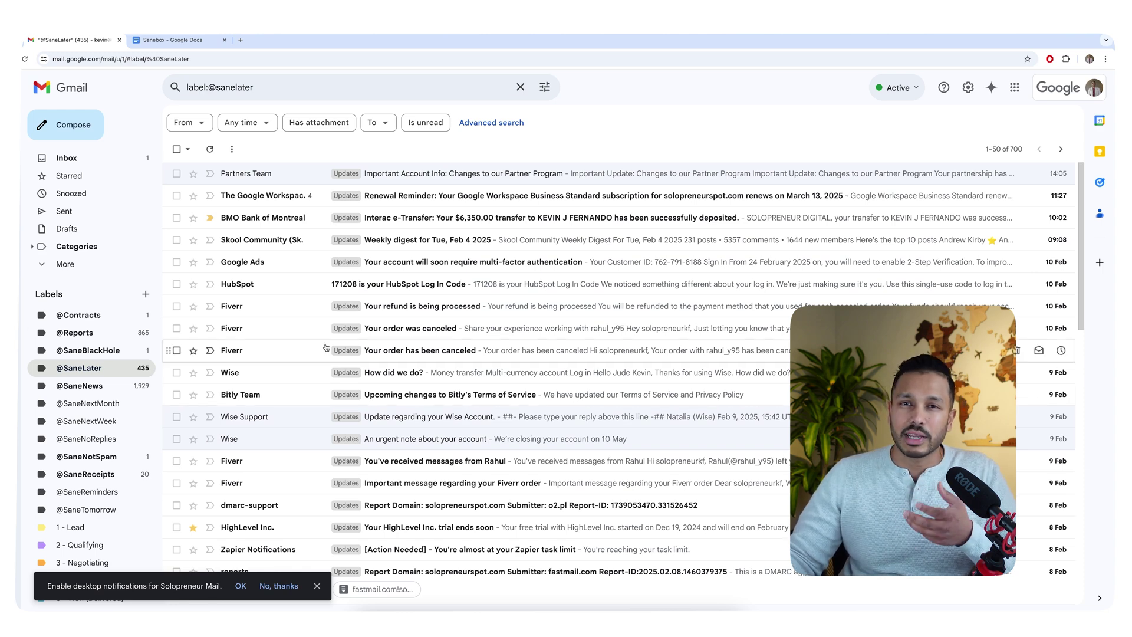
key(g)
key(i)
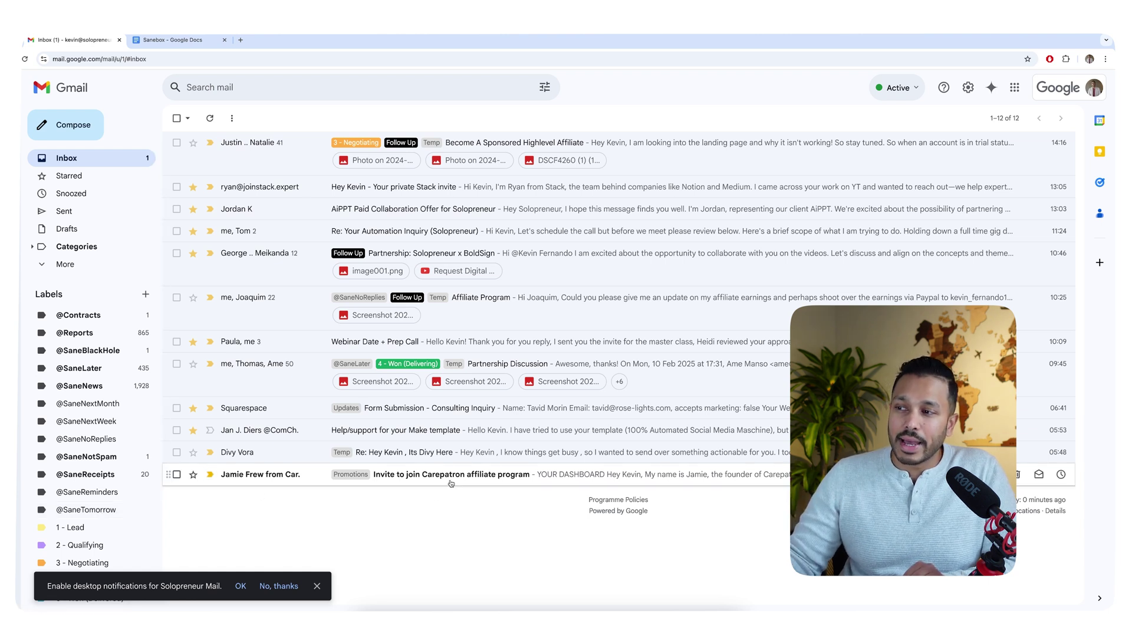
drag(451, 479, 93, 510)
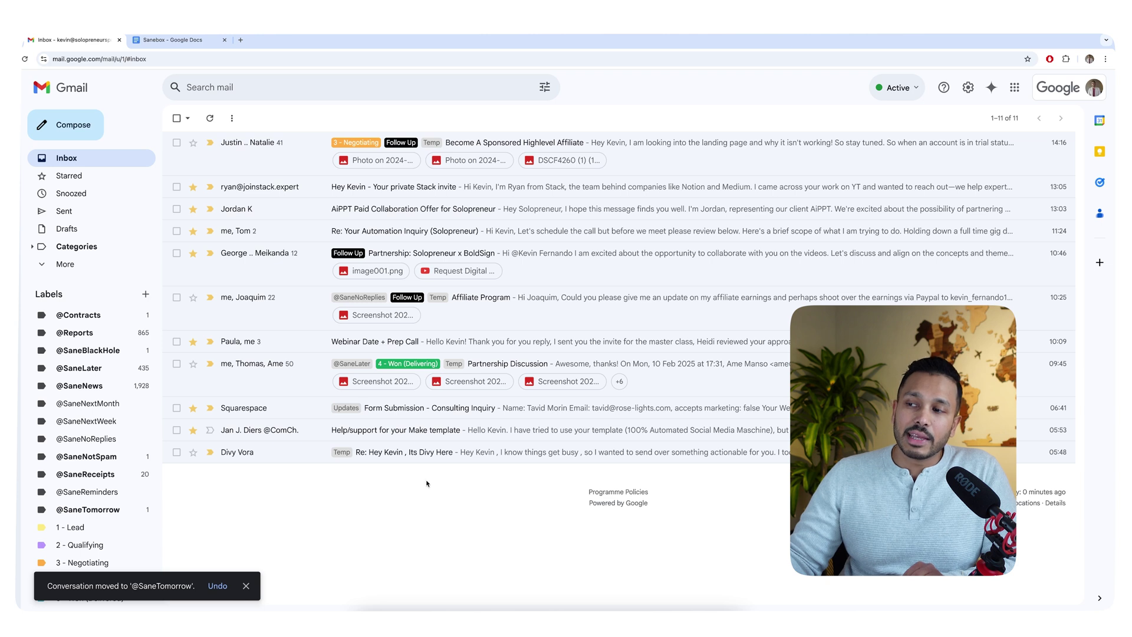
click(95, 513)
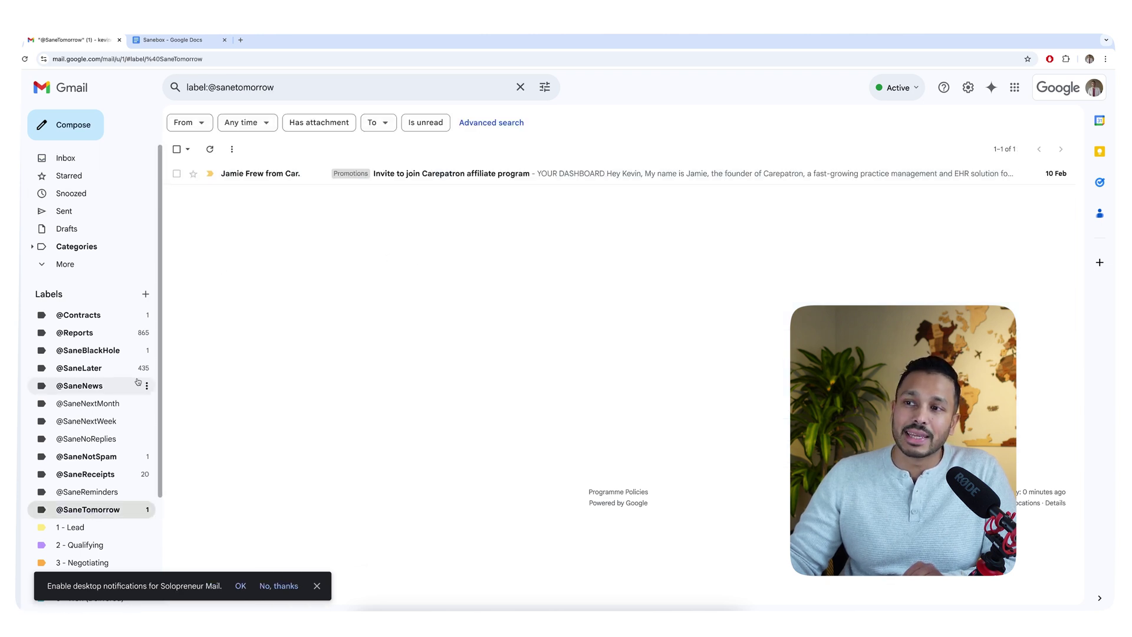
click(97, 158)
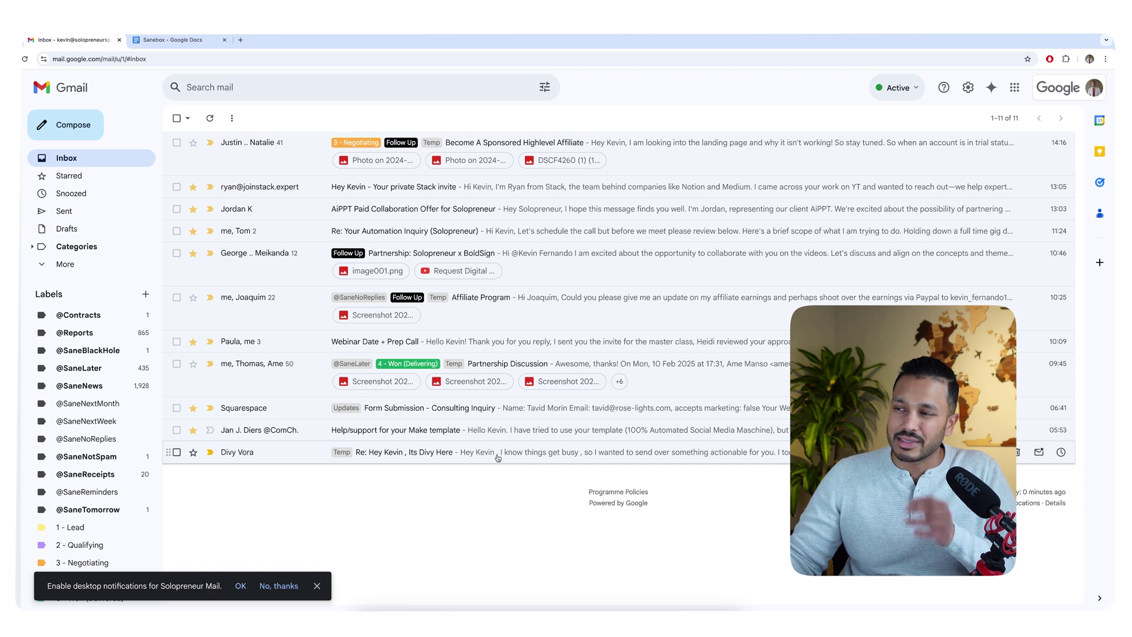
drag(498, 457, 85, 424)
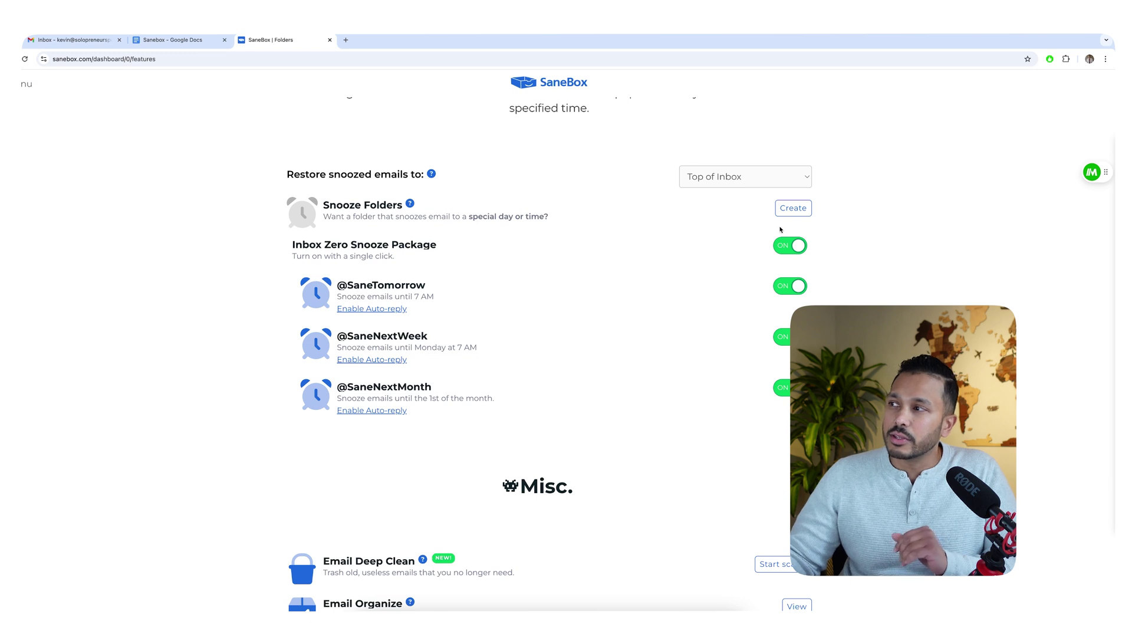
Cancel the Add a Snooze Folder dialog without changes and go back to Gmail
click(793, 207)
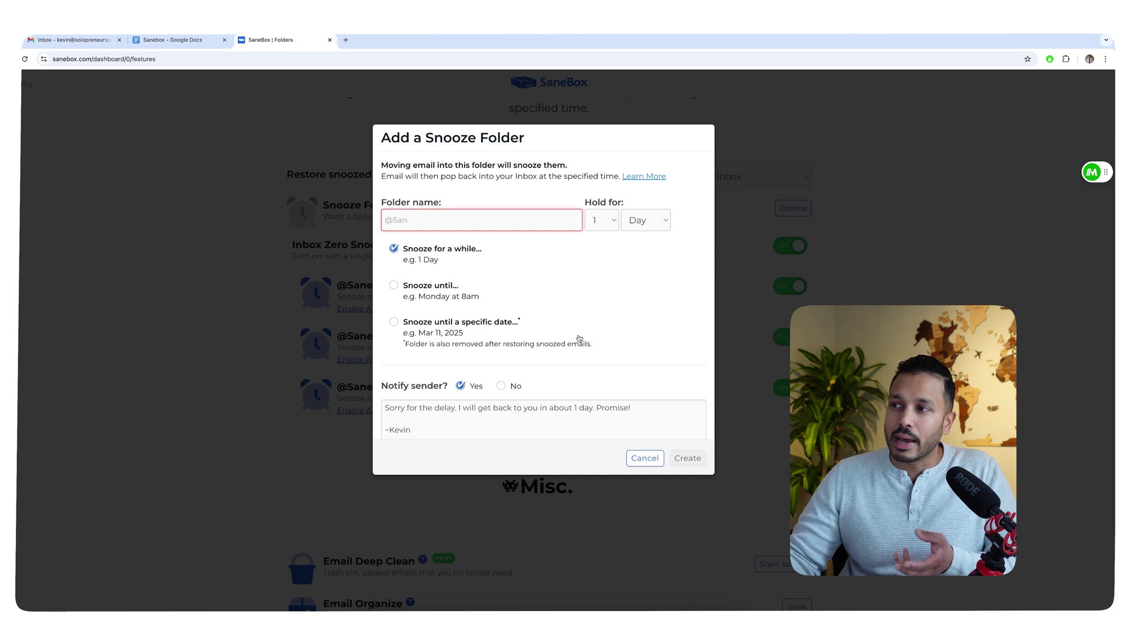
click(644, 457)
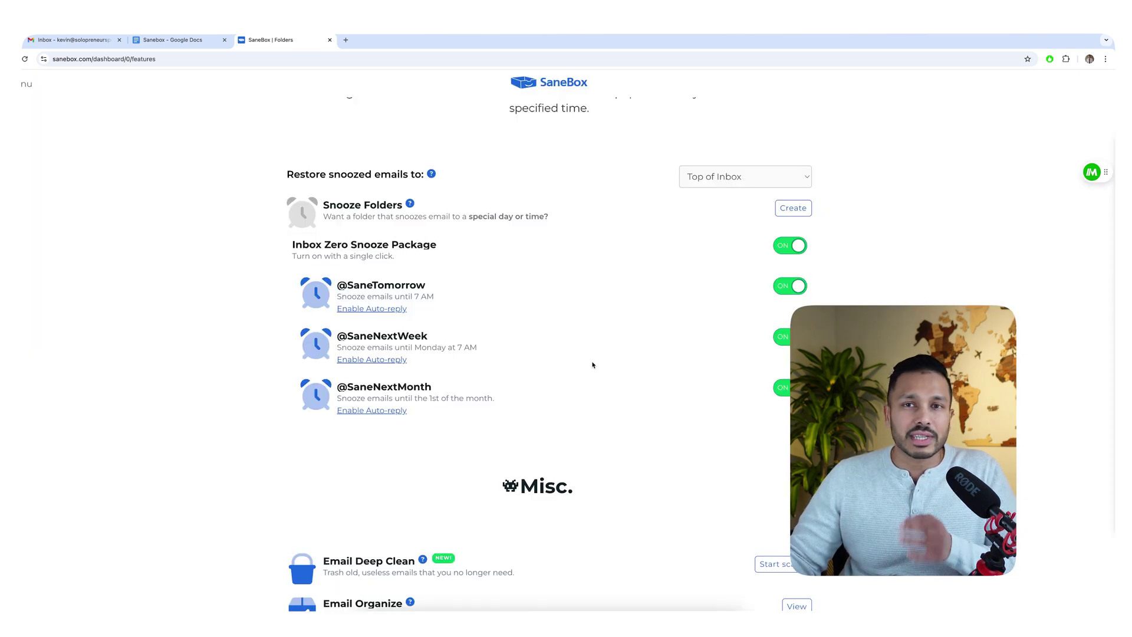
key(ctrl+1)
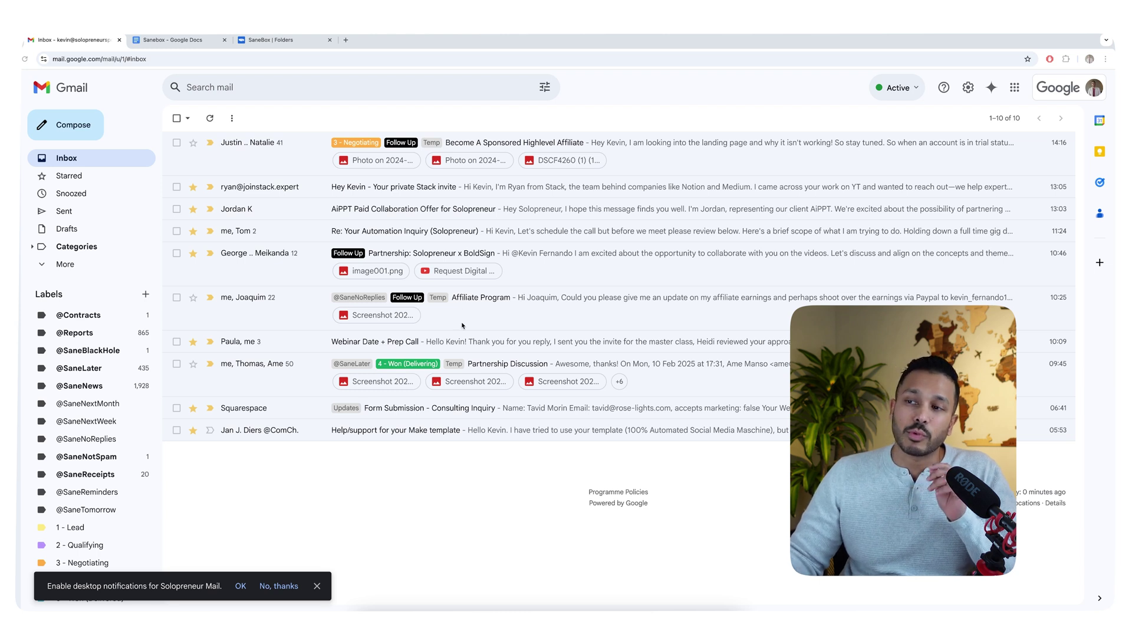
Forward the 'Help/support for your Make template' email to SaneBox's 1w-9am reminder address
click(512, 435)
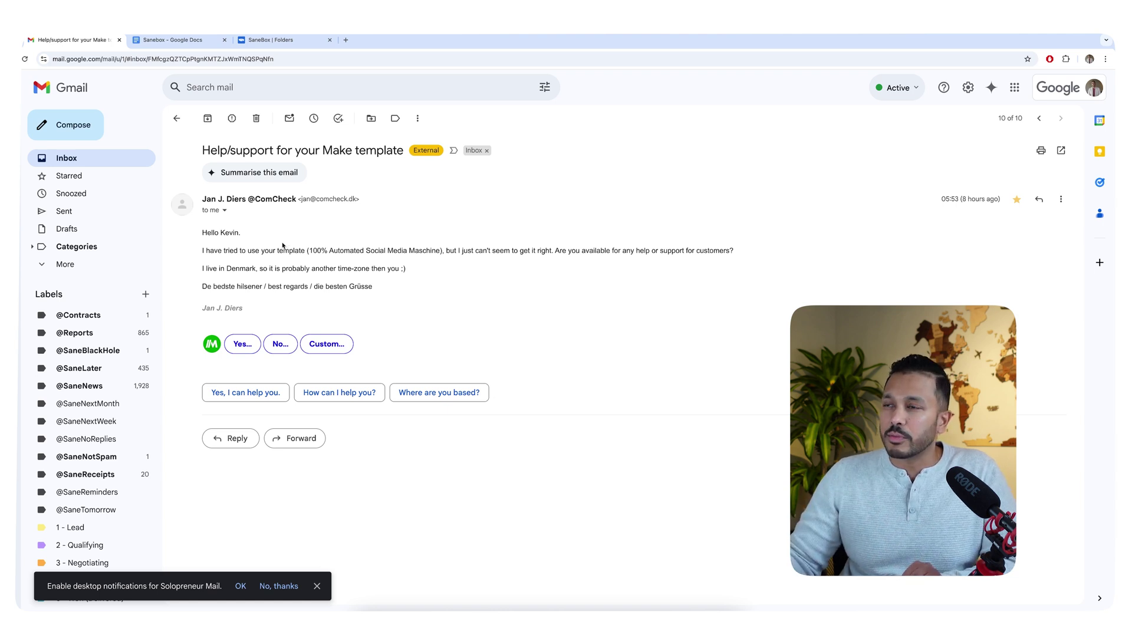
click(1061, 198)
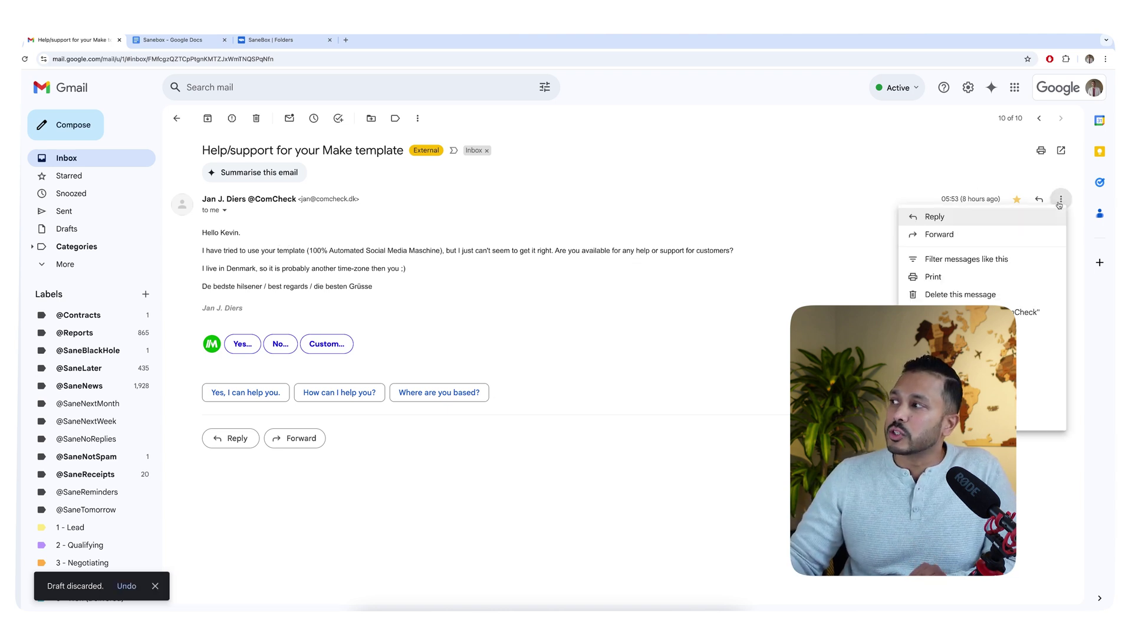
click(929, 237)
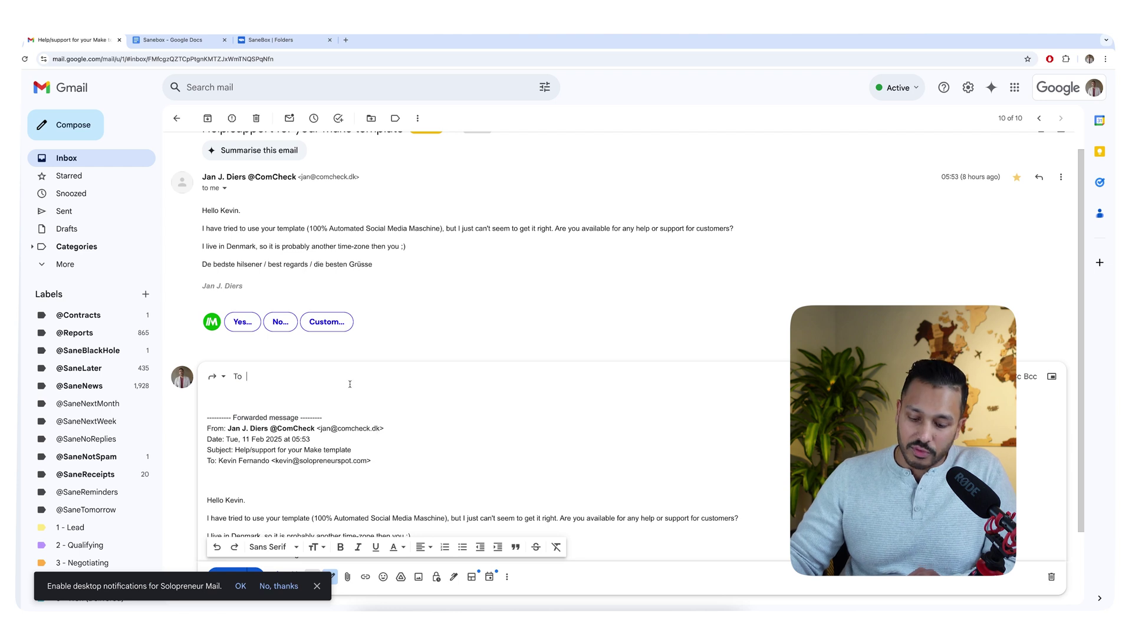
text(@)
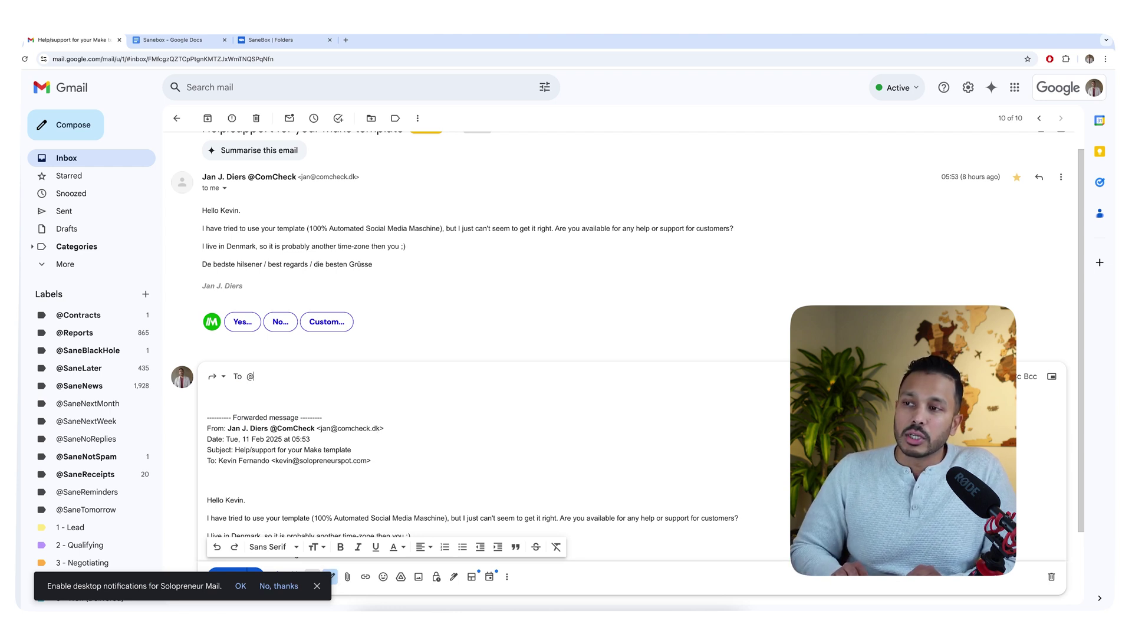
text(sane)
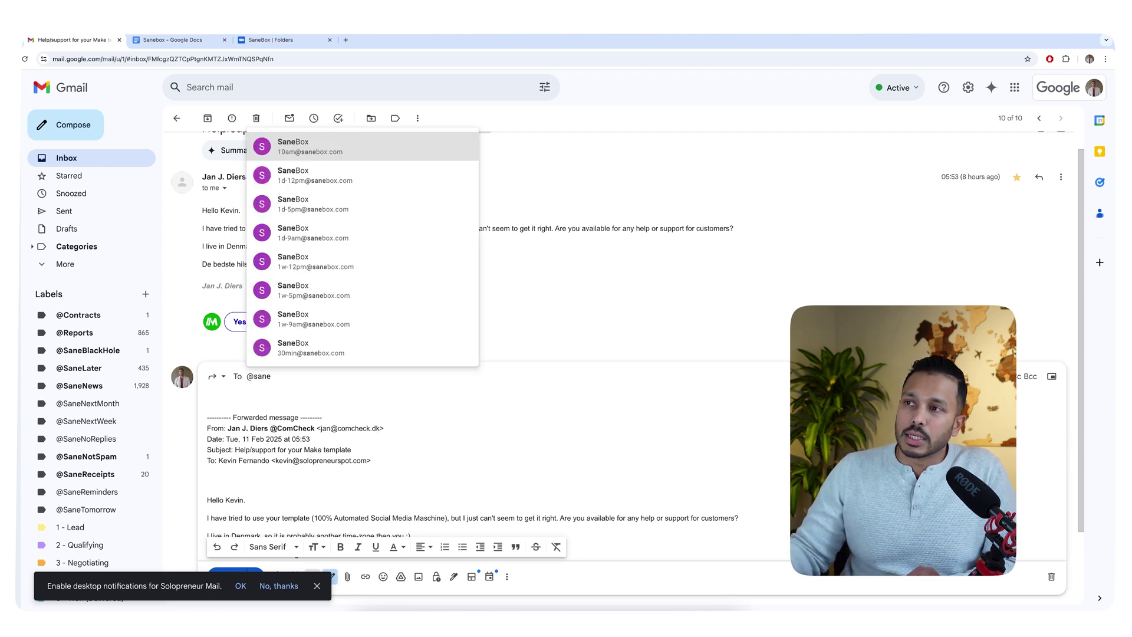
mouse_move(332, 323)
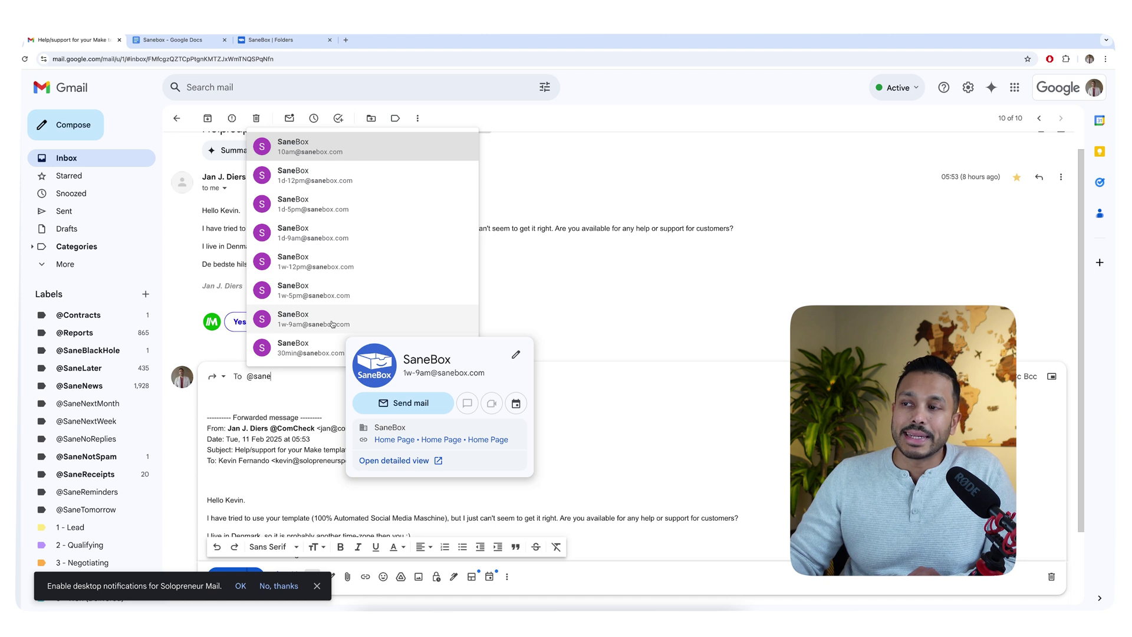
click(332, 324)
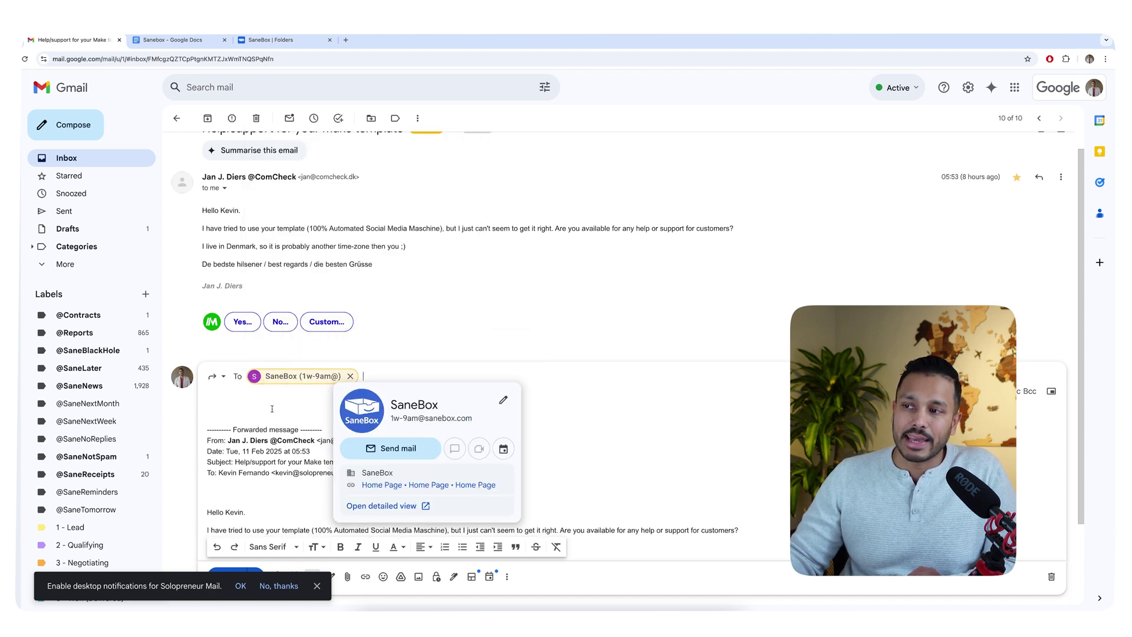
key(ctrl+Return)
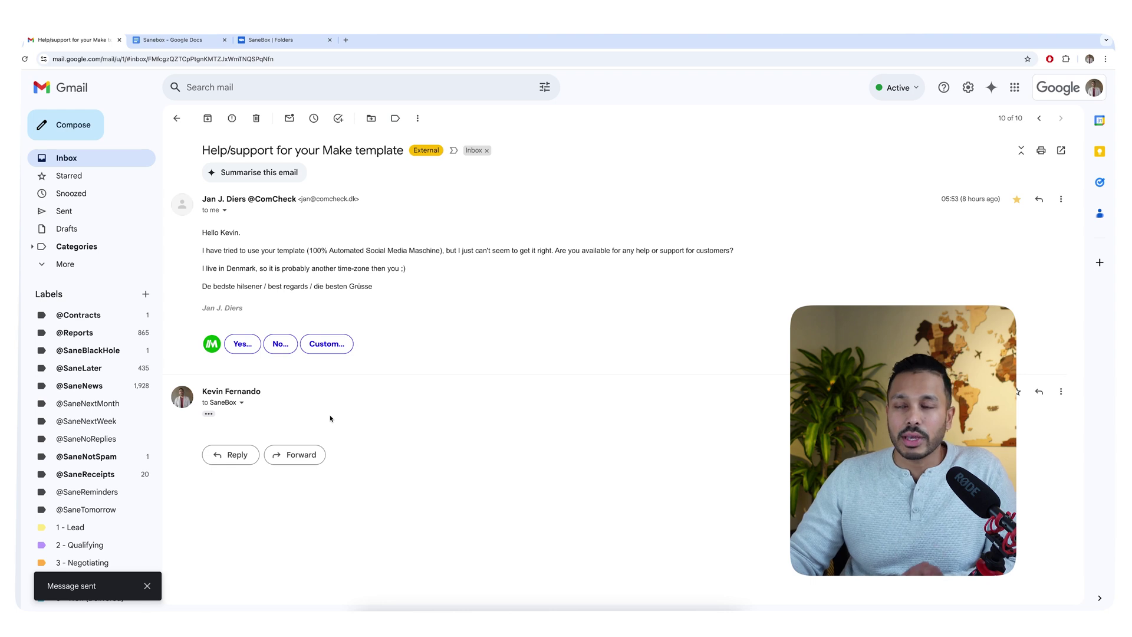
File the Make template email under the Future Partners label from the inbox
click(74, 160)
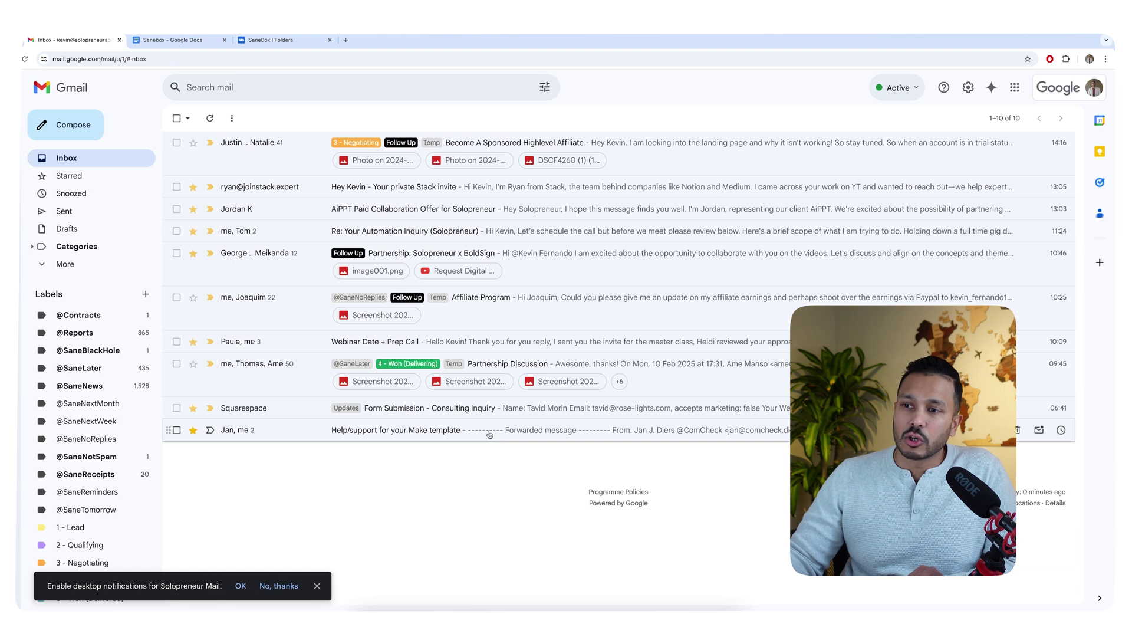
scroll(101, 434, down, 3)
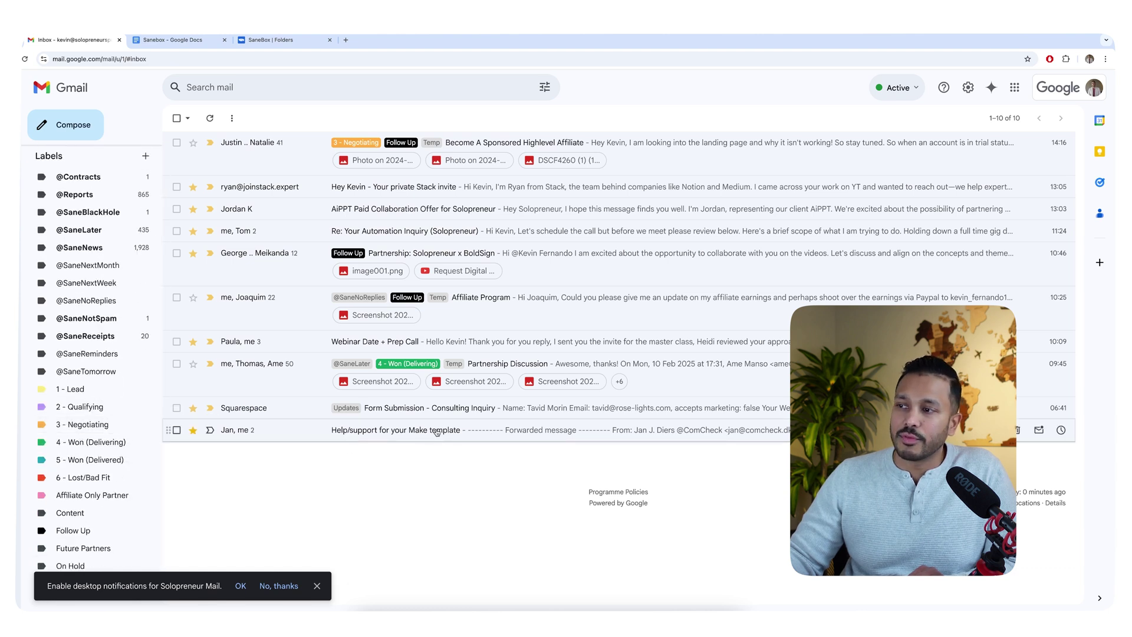
drag(437, 429, 70, 566)
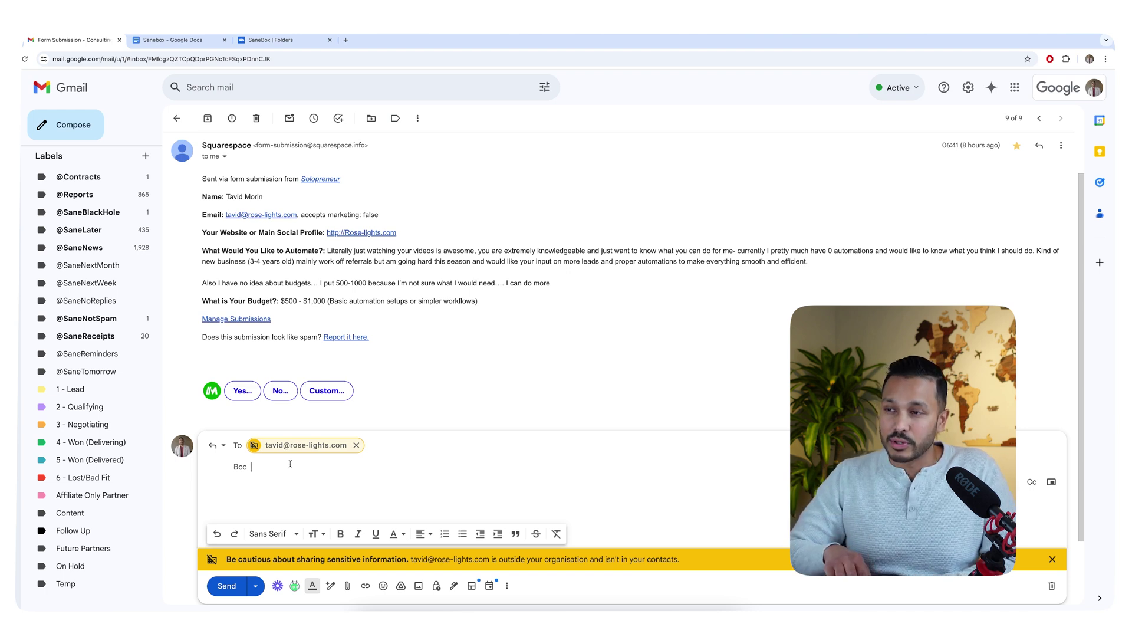
Add a SaneBox reminder address matching 'sane' as Bcc on the Squarespace reply
text(sane)
click(301, 357)
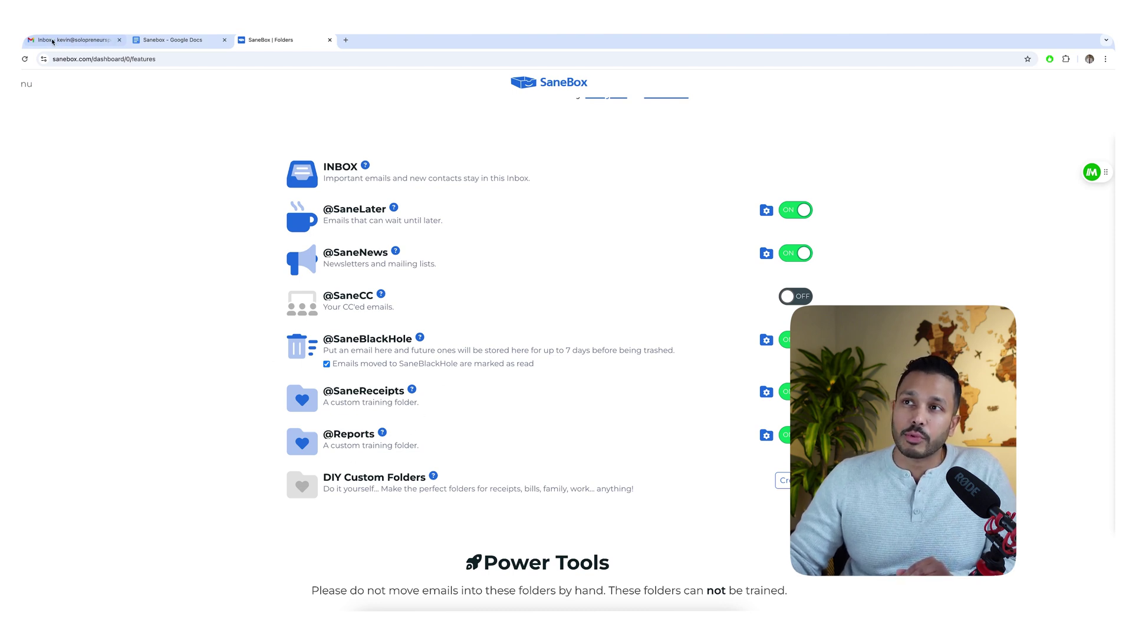
click(71, 39)
click(74, 333)
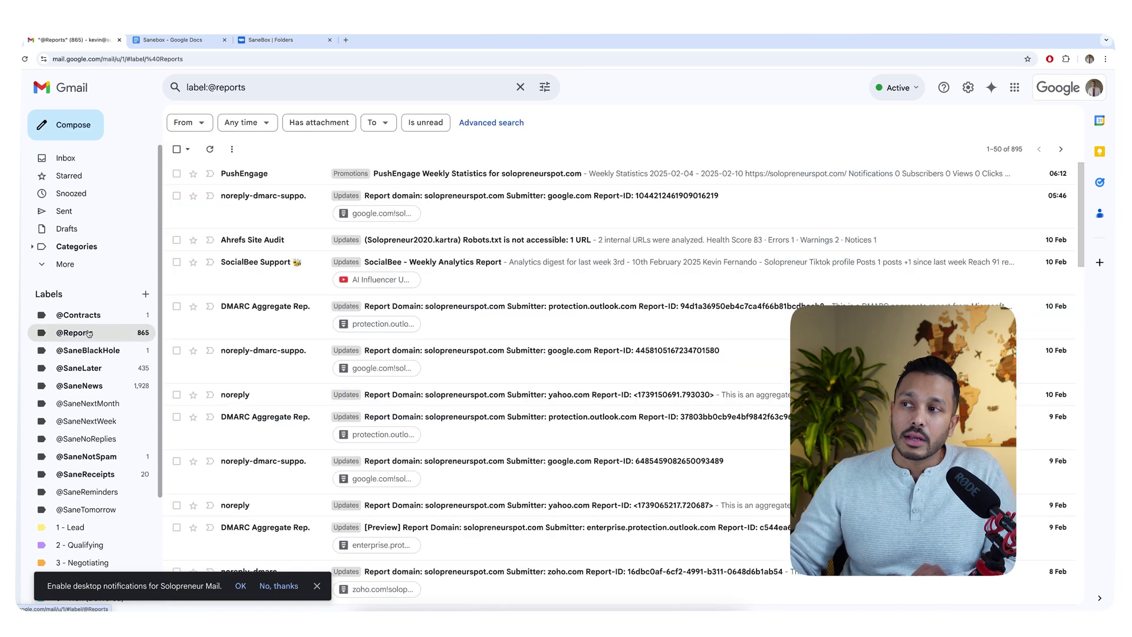
scroll(590, 345, down, 5)
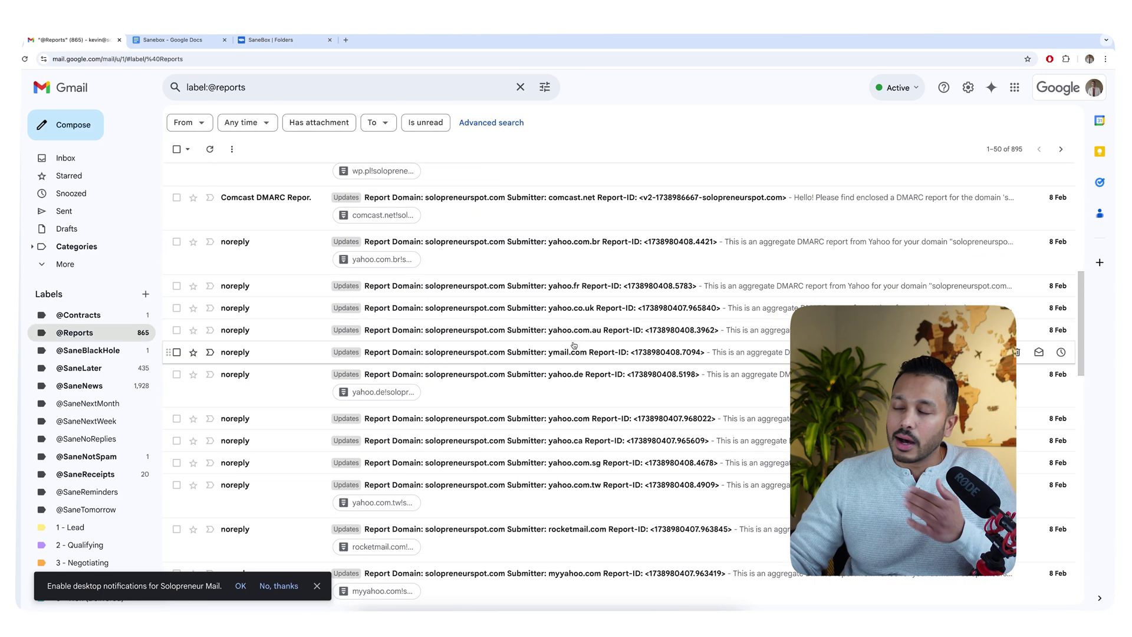
scroll(574, 345, up, 10)
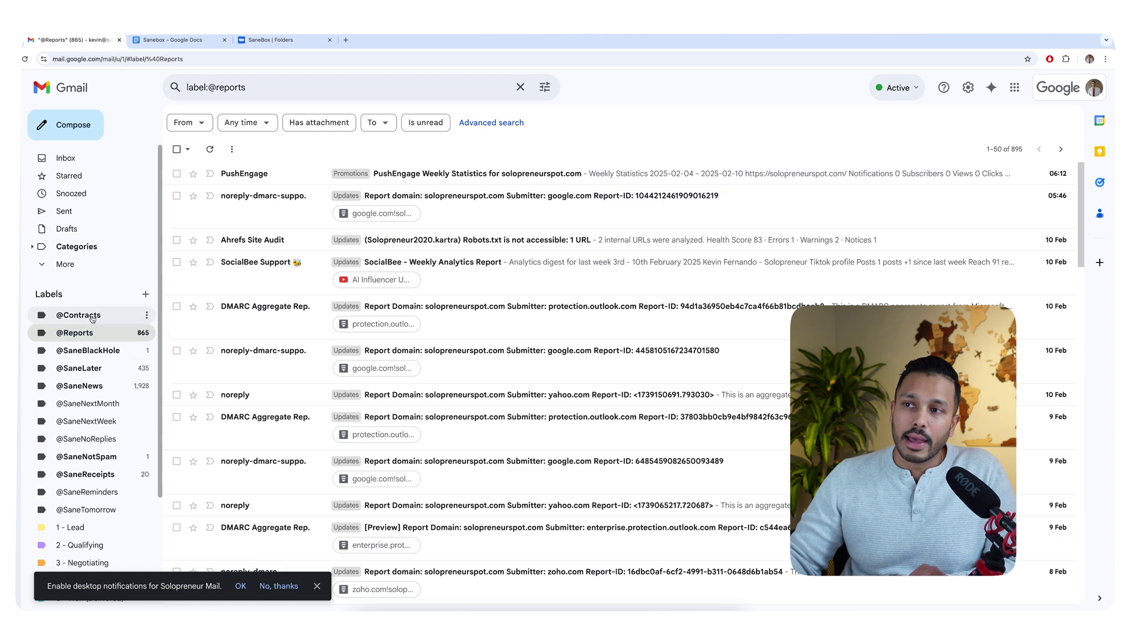
scroll(88, 389, down, 1)
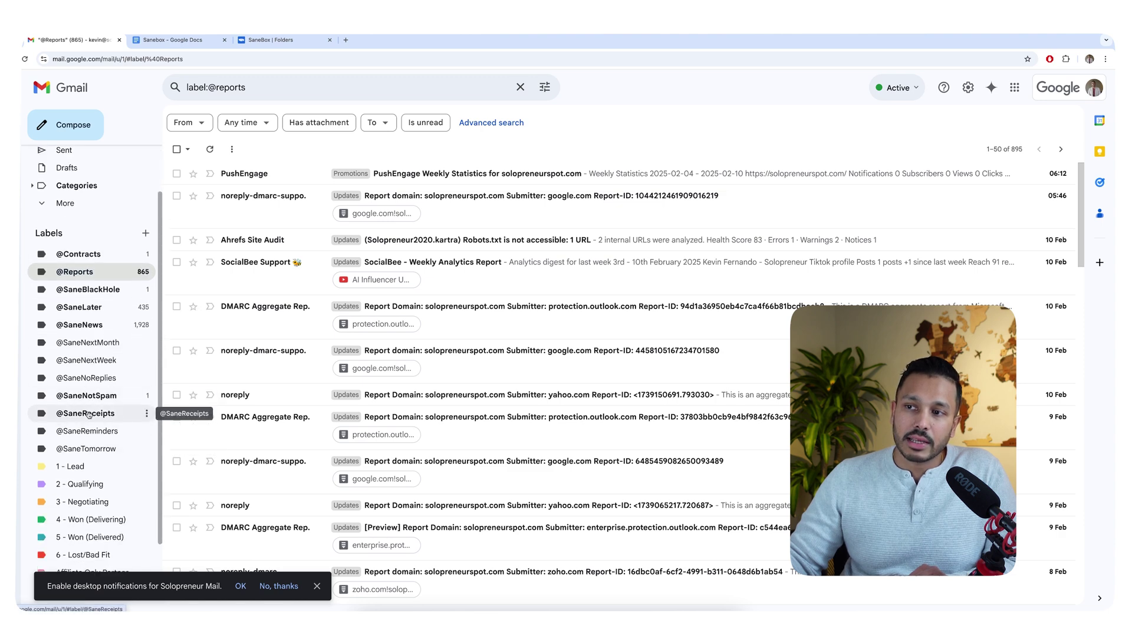
click(88, 414)
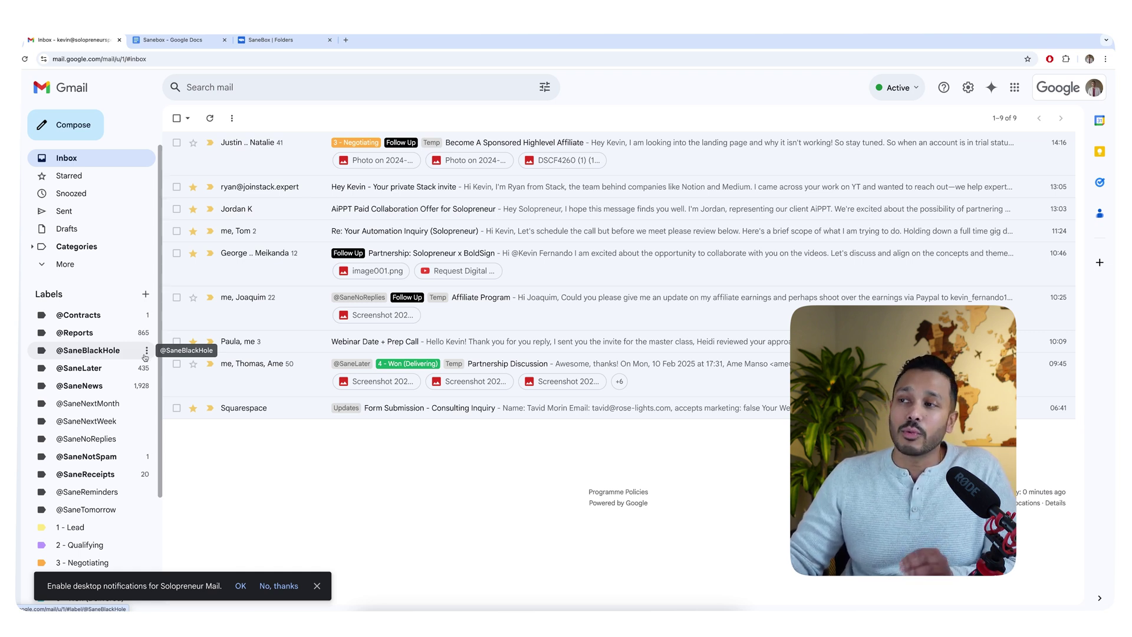
mouse_move(249, 370)
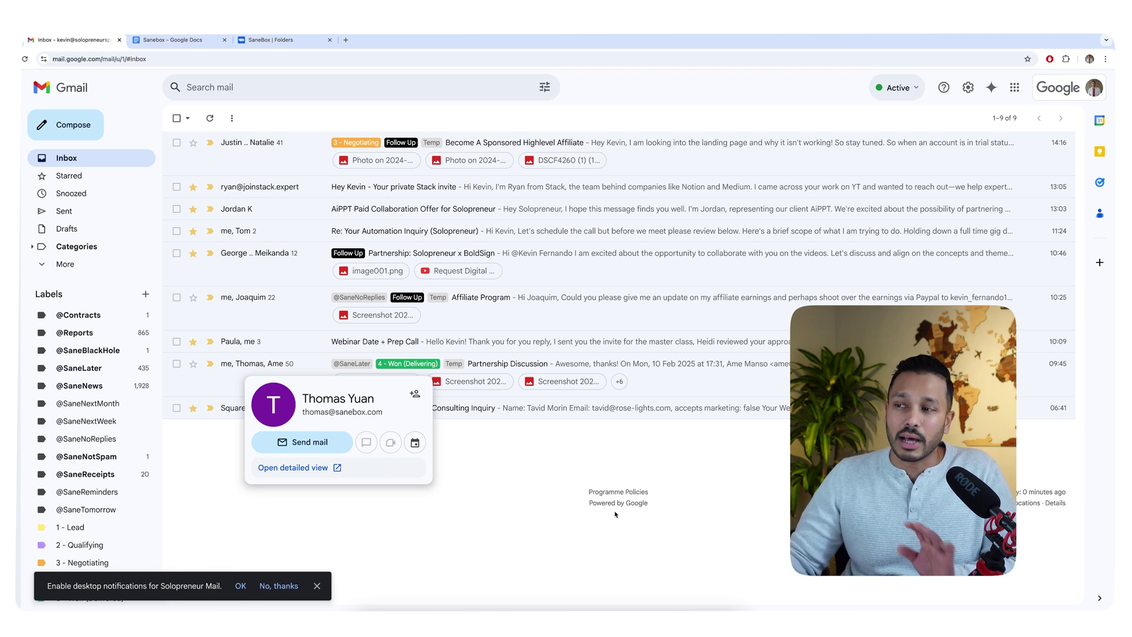
click(130, 352)
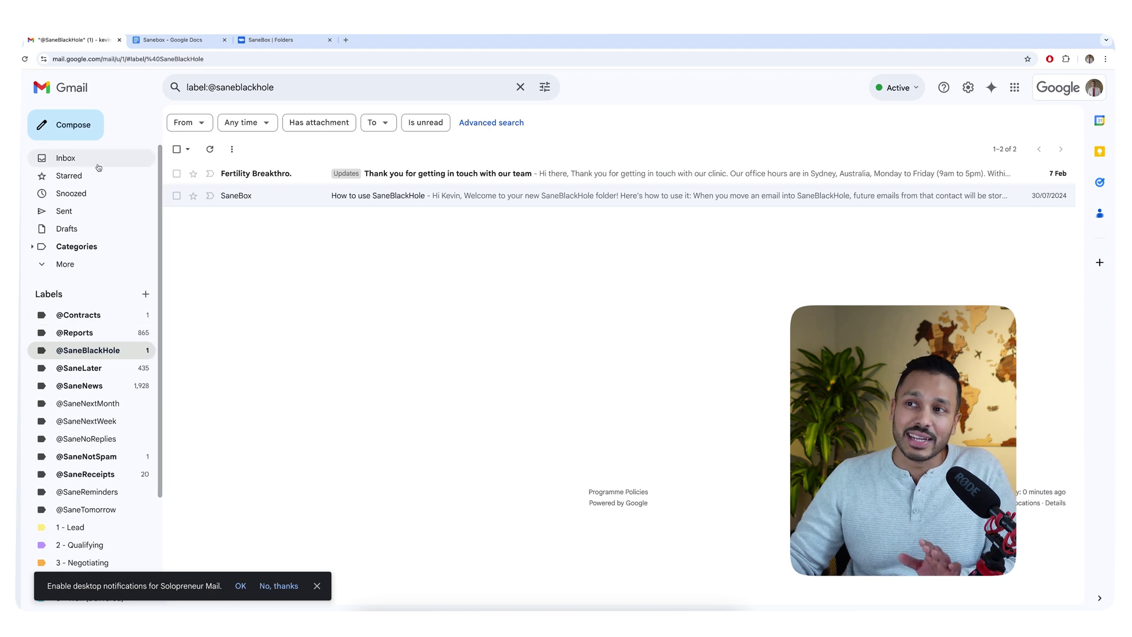
click(65, 158)
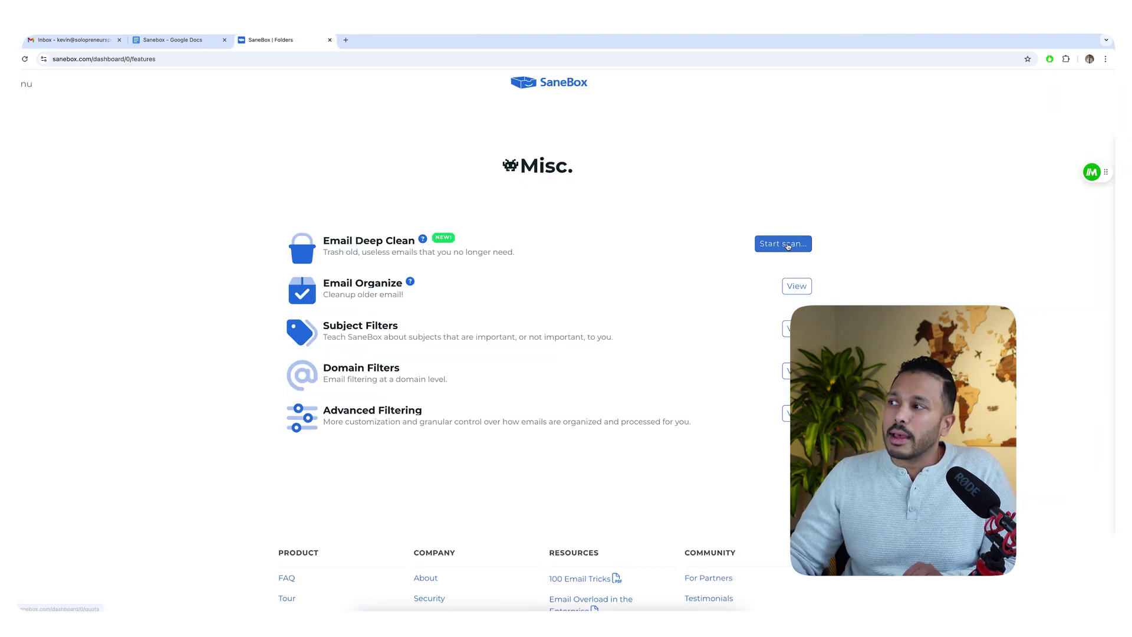
Start the Email Deep Clean scan and review the trashed-senders list: 10,361 emails, 662MB saved
click(779, 244)
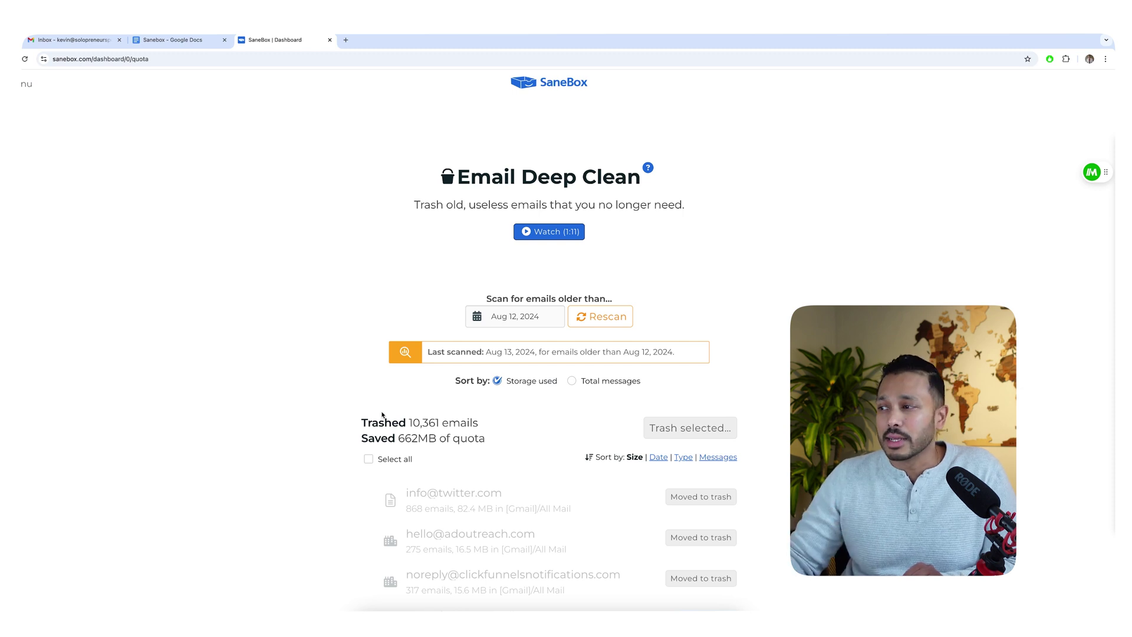
scroll(382, 414, down, 10)
scroll(389, 412, up, 10)
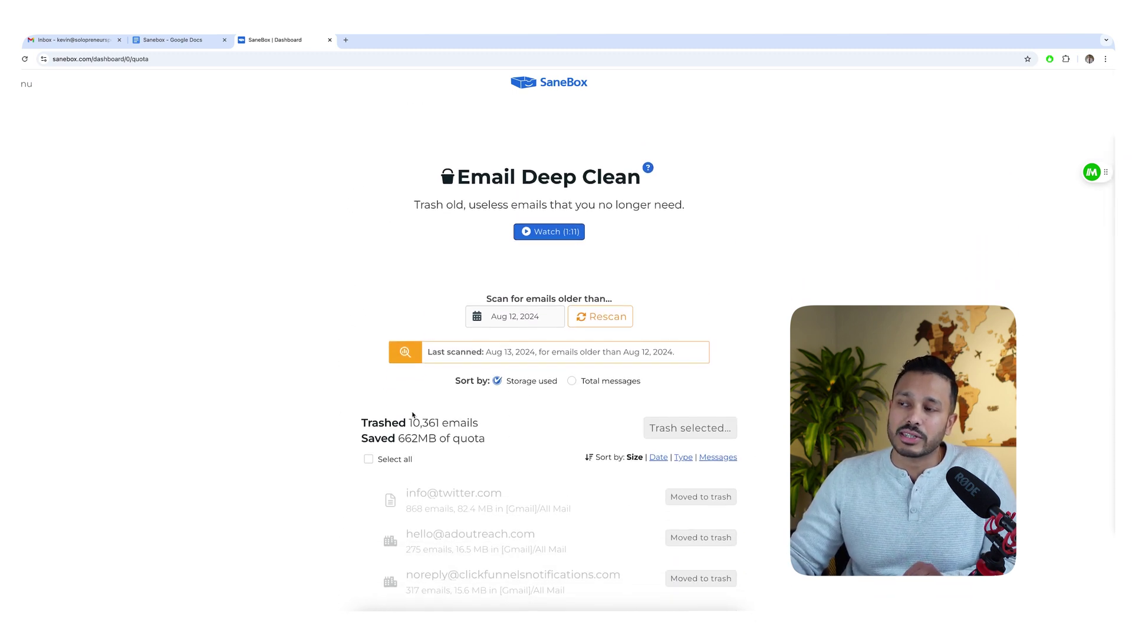